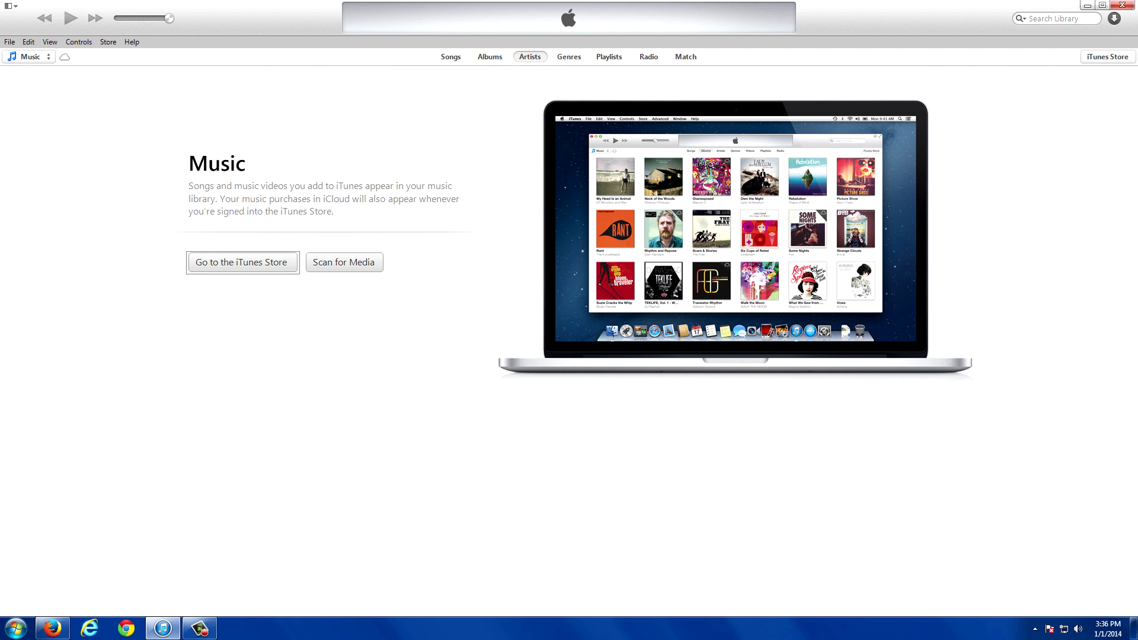
Step: Run a Google search for 'copytrans' in Firefox
mouse_move(52, 628)
click(52, 628)
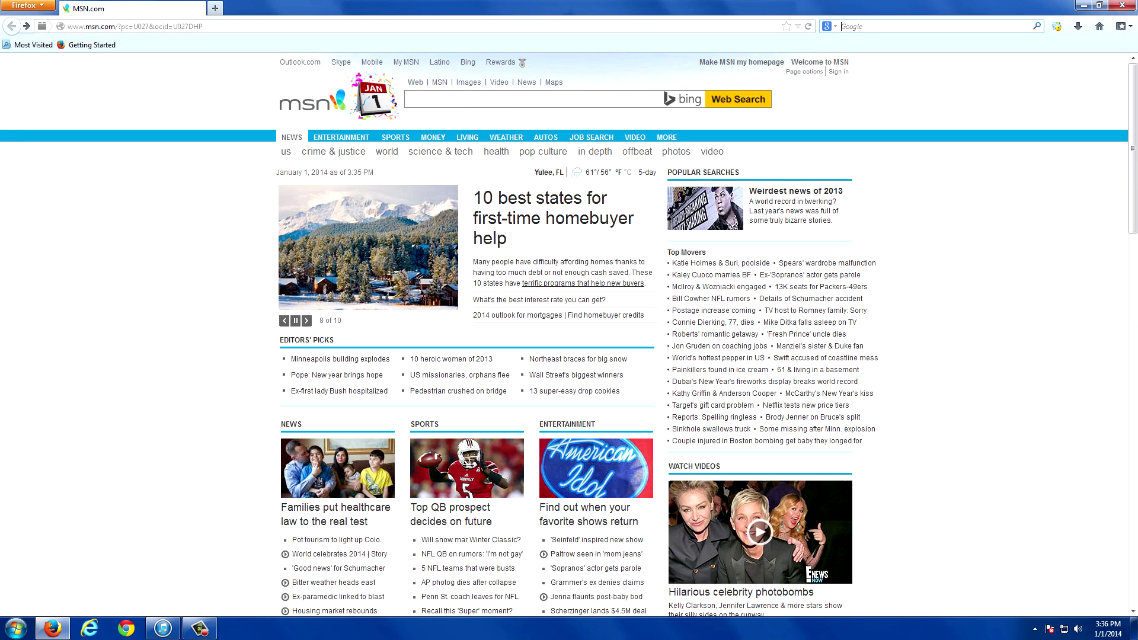
click(877, 26)
text(copyt)
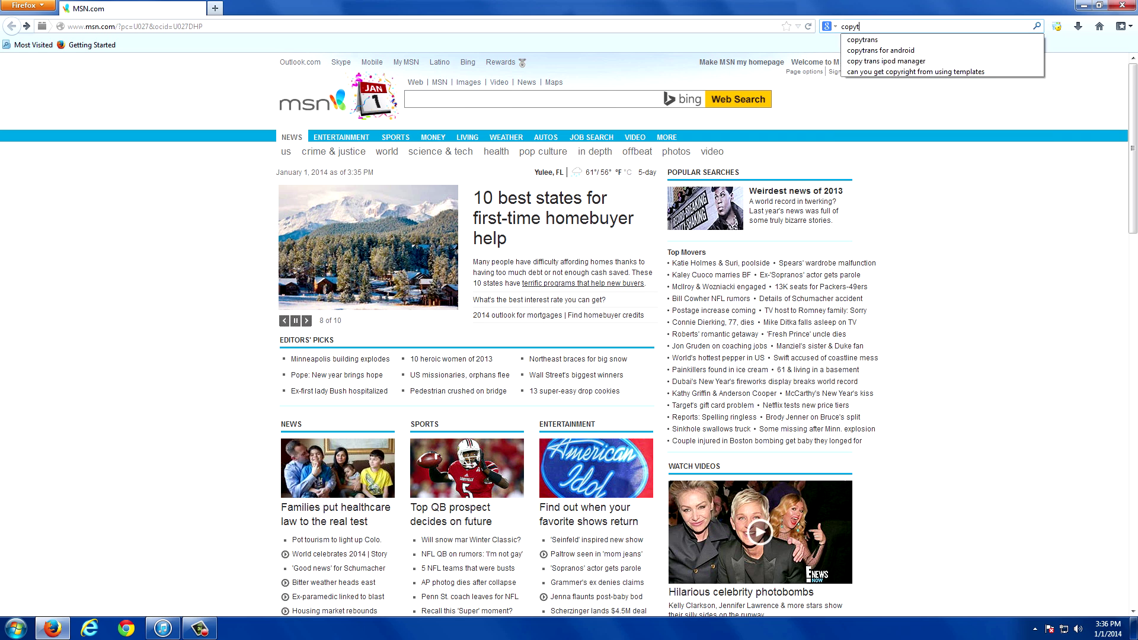
text(rans)
key(Return)
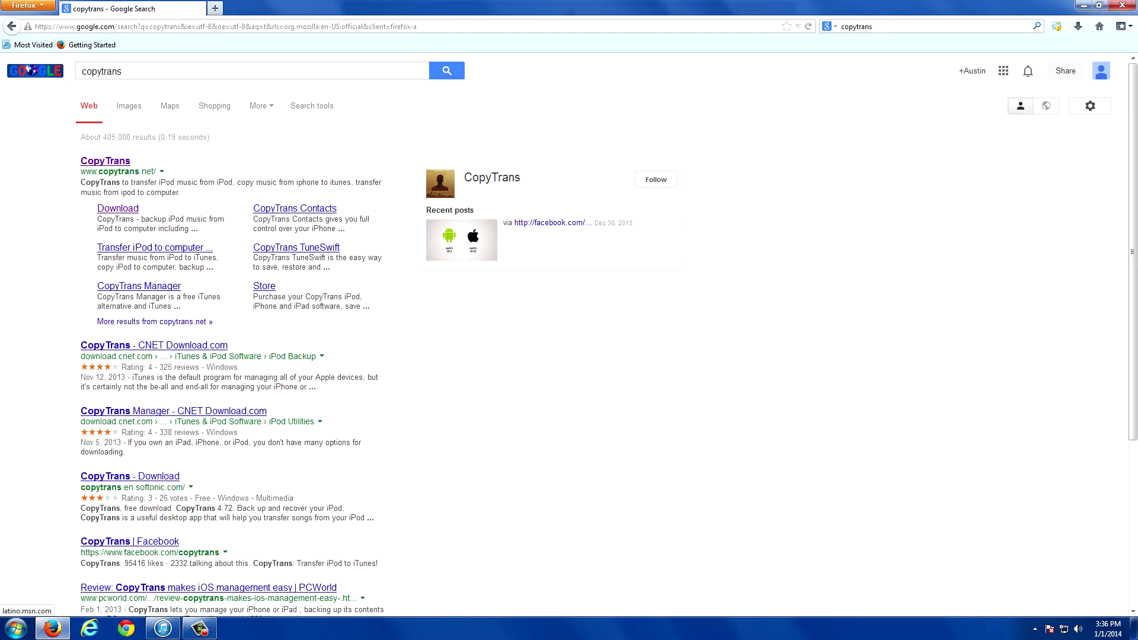
Step: Reach the CopyTrans download page, cancel saving Install_CopyTrans_Suite.exe, and minimize Firefox
click(117, 209)
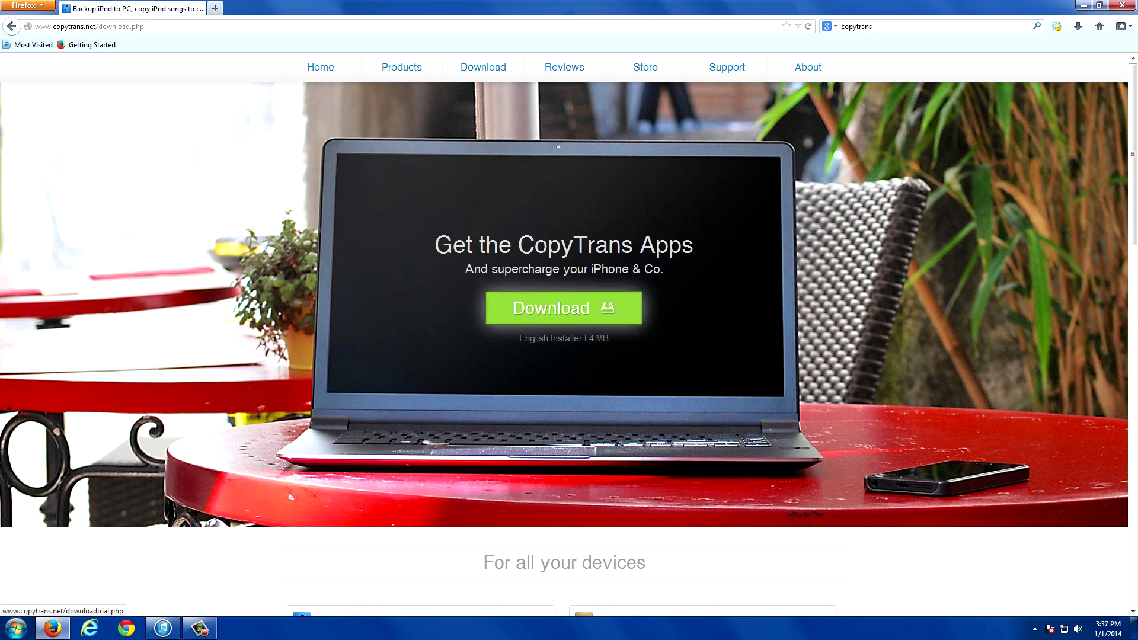
click(551, 307)
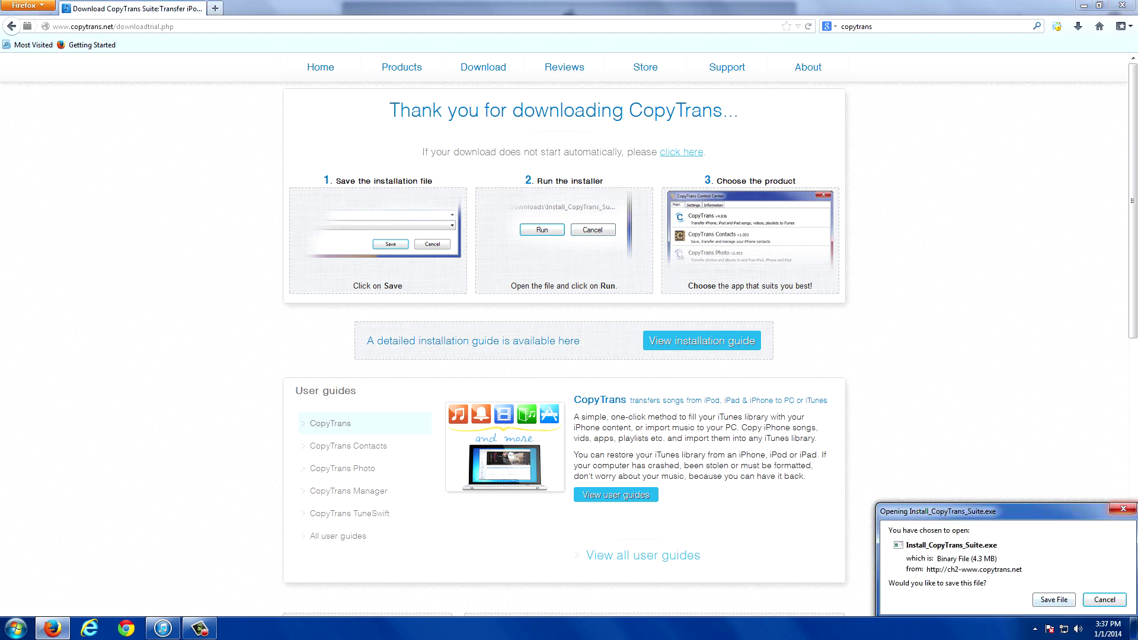
click(1104, 600)
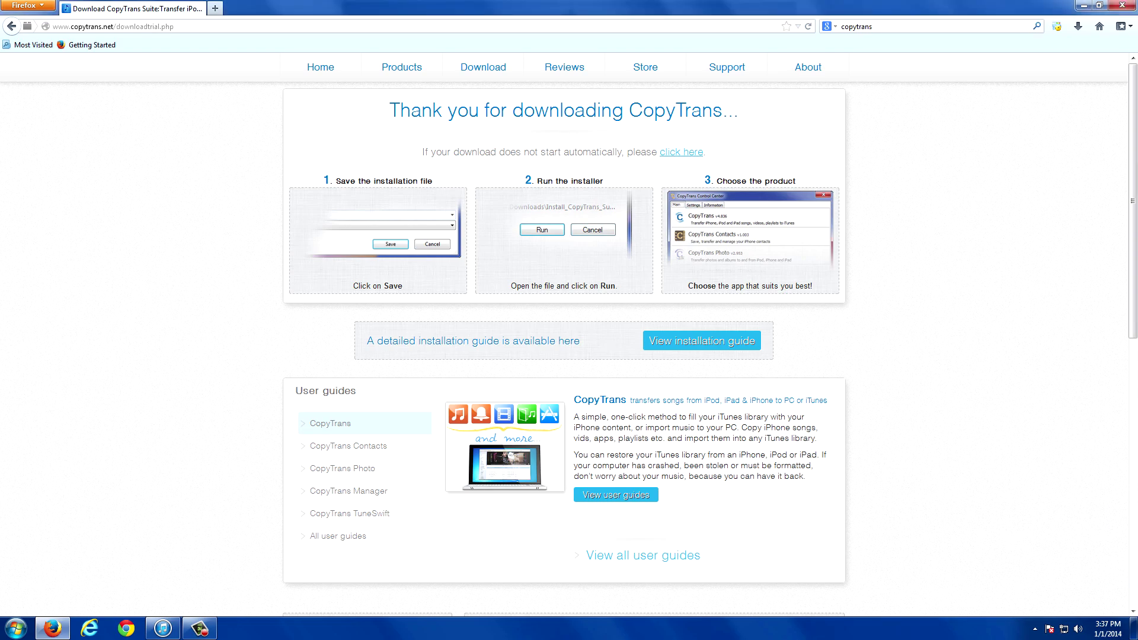
click(1084, 5)
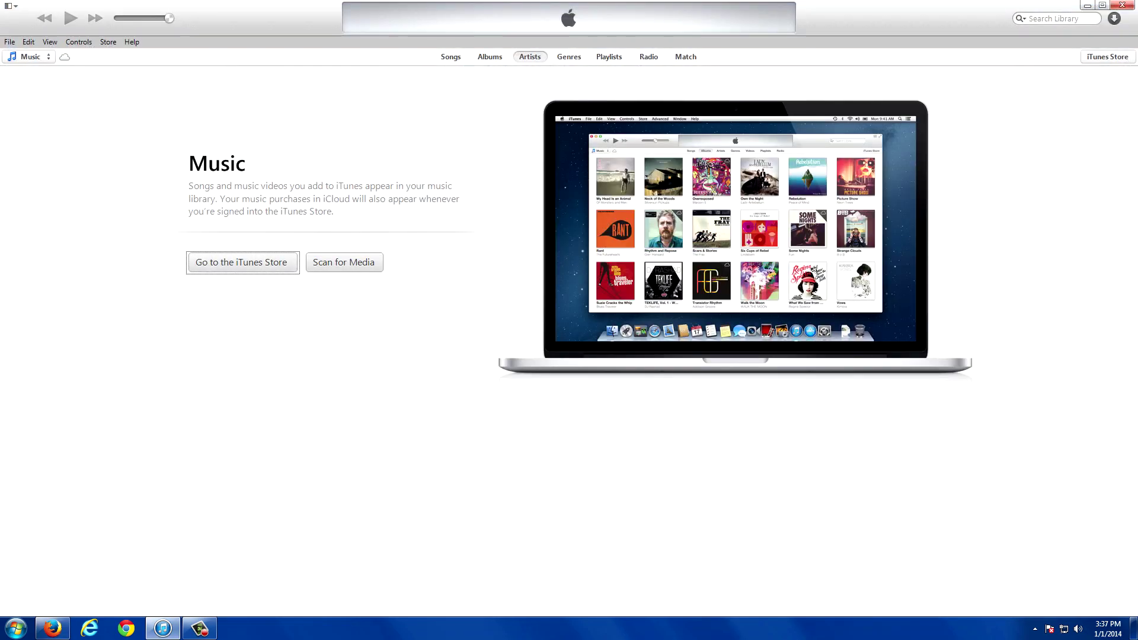
Step: Minimize iTunes and select the CopyTrans Control Center shortcut on the desktop
click(1087, 5)
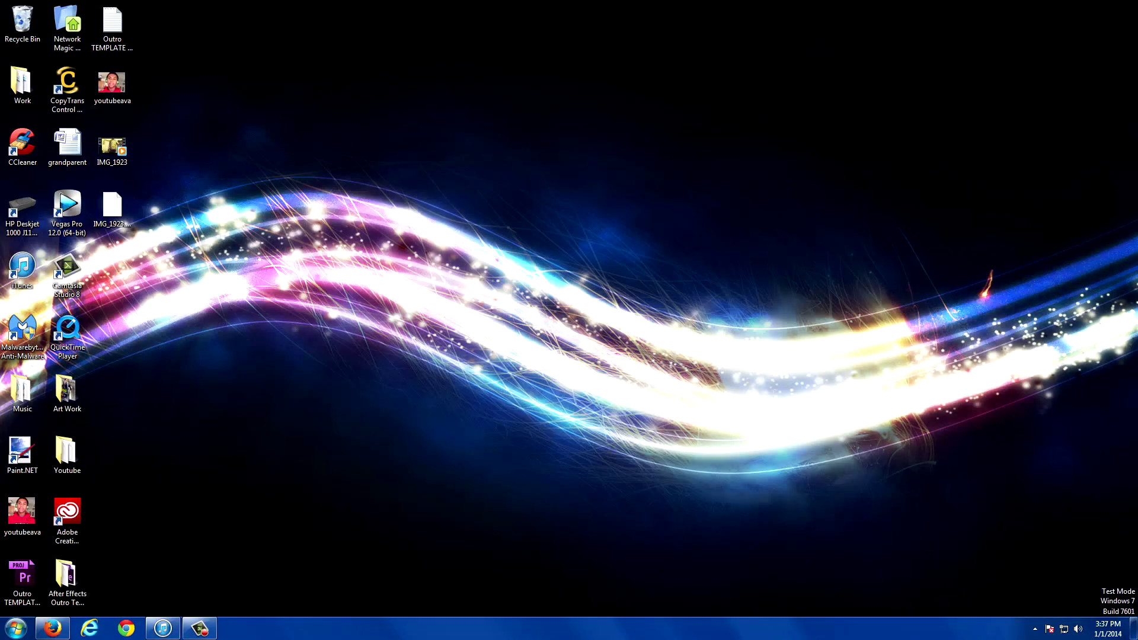
drag(207, 45, 312, 220)
click(68, 89)
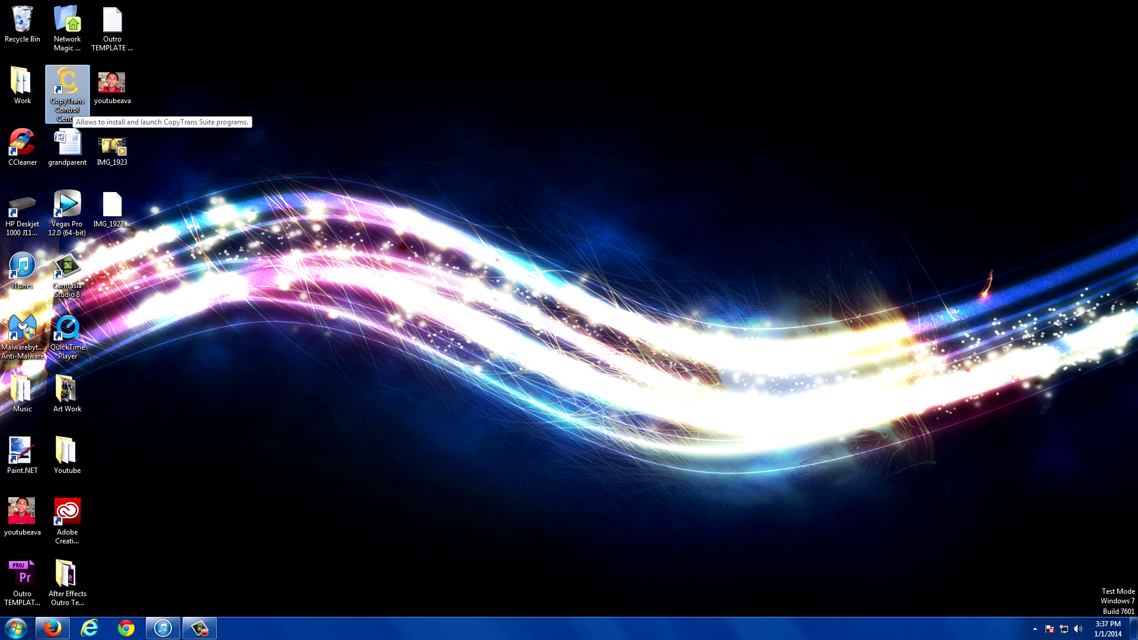
Step: Open CopyTrans Control Center, move it right, and start CopyTrans Manager (Free)
click(190, 113)
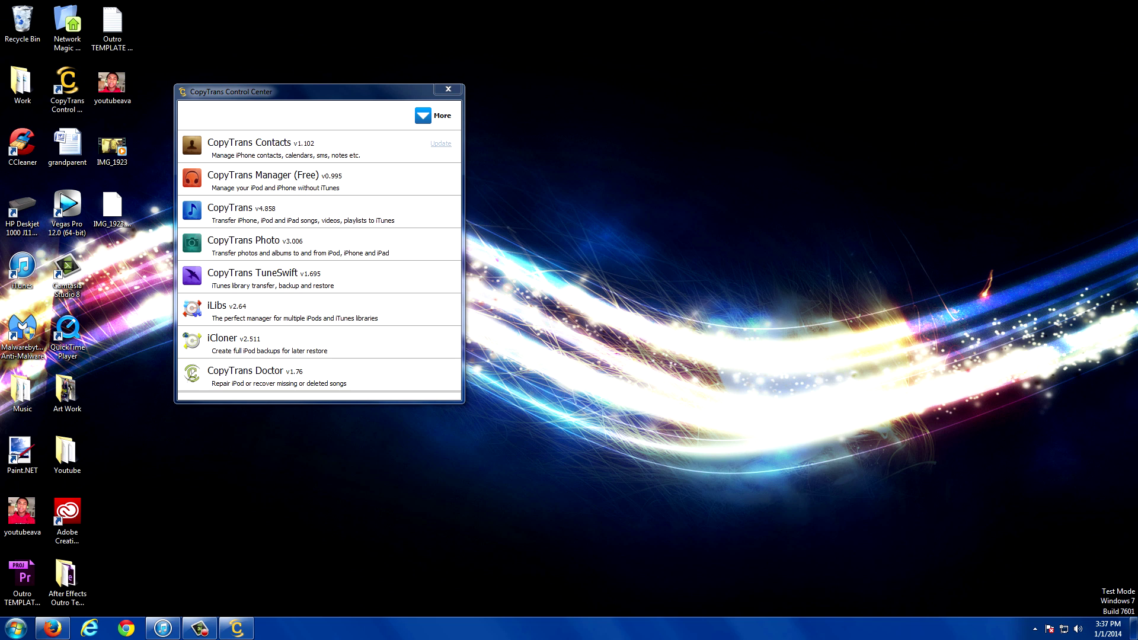
drag(190, 129, 343, 134)
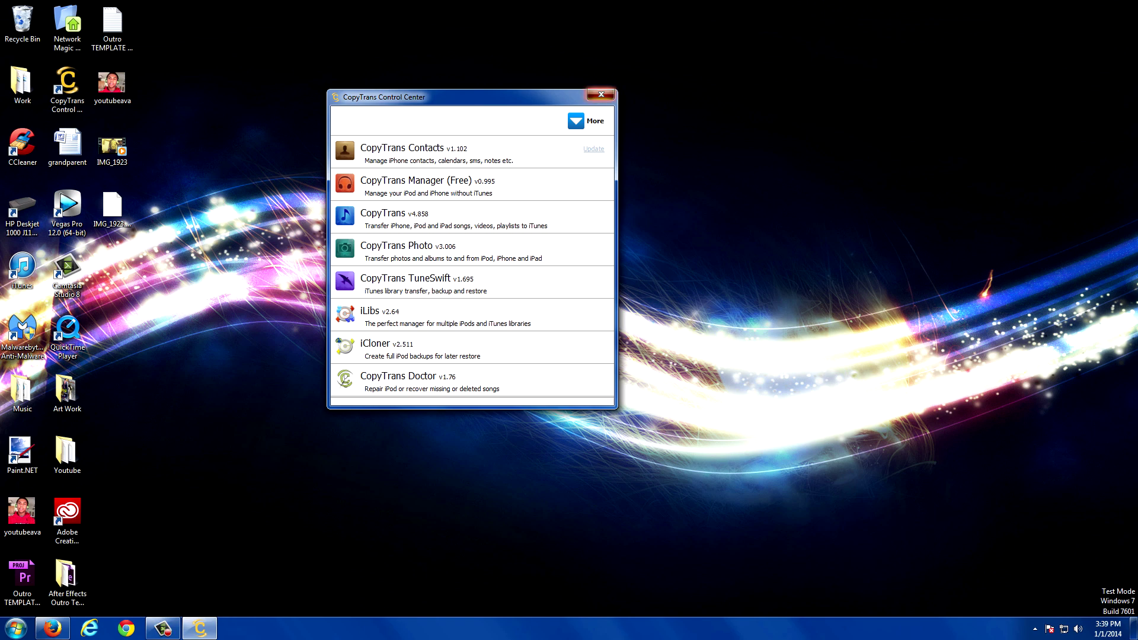
click(601, 94)
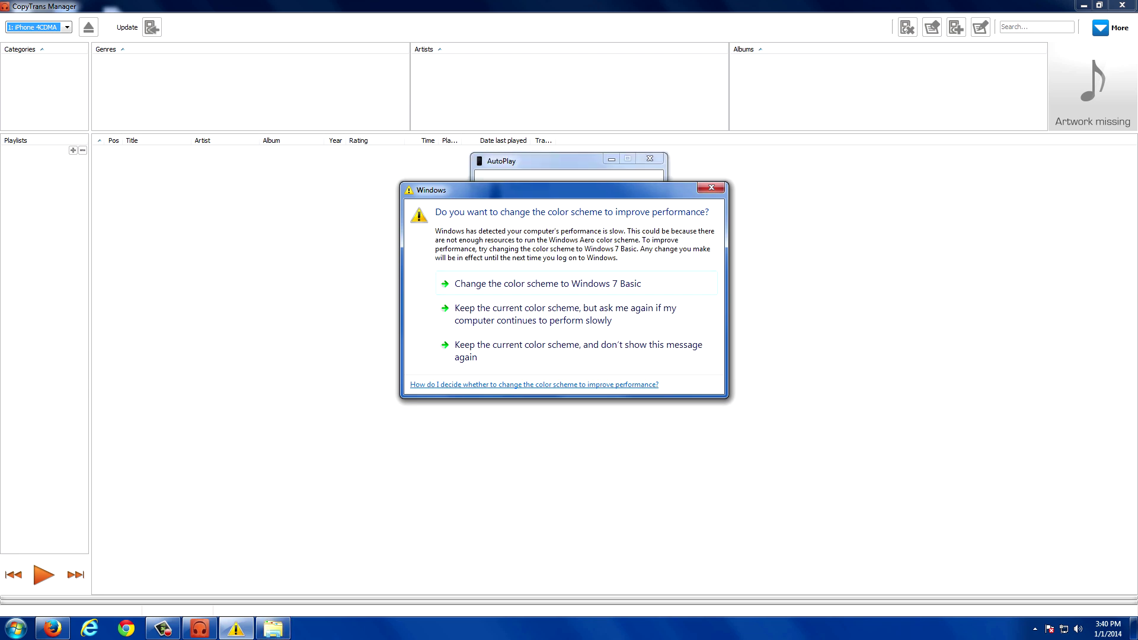
Step: Keep the colour scheme, close AutoPlay, check the 41-song list, then minimize CopyTrans Manager
click(576, 351)
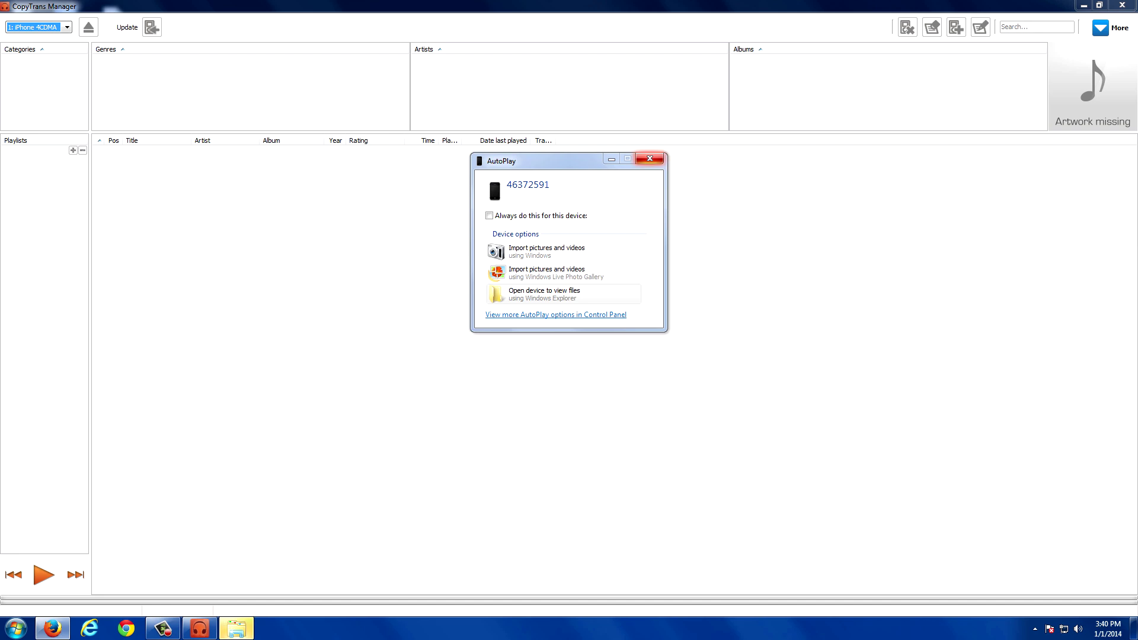
click(650, 158)
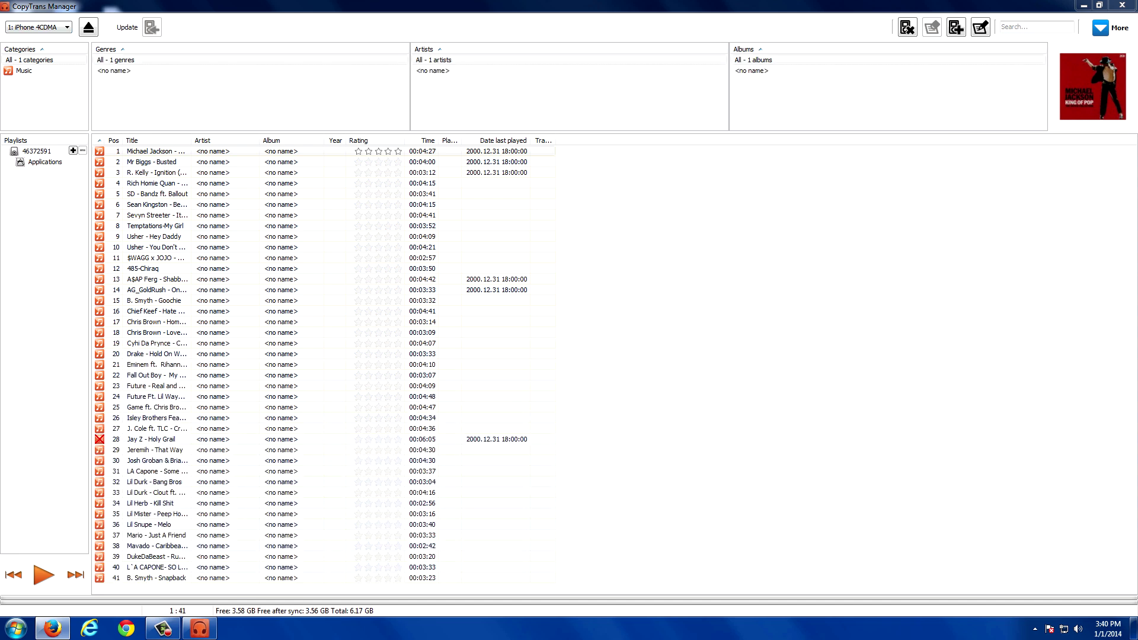
click(157, 205)
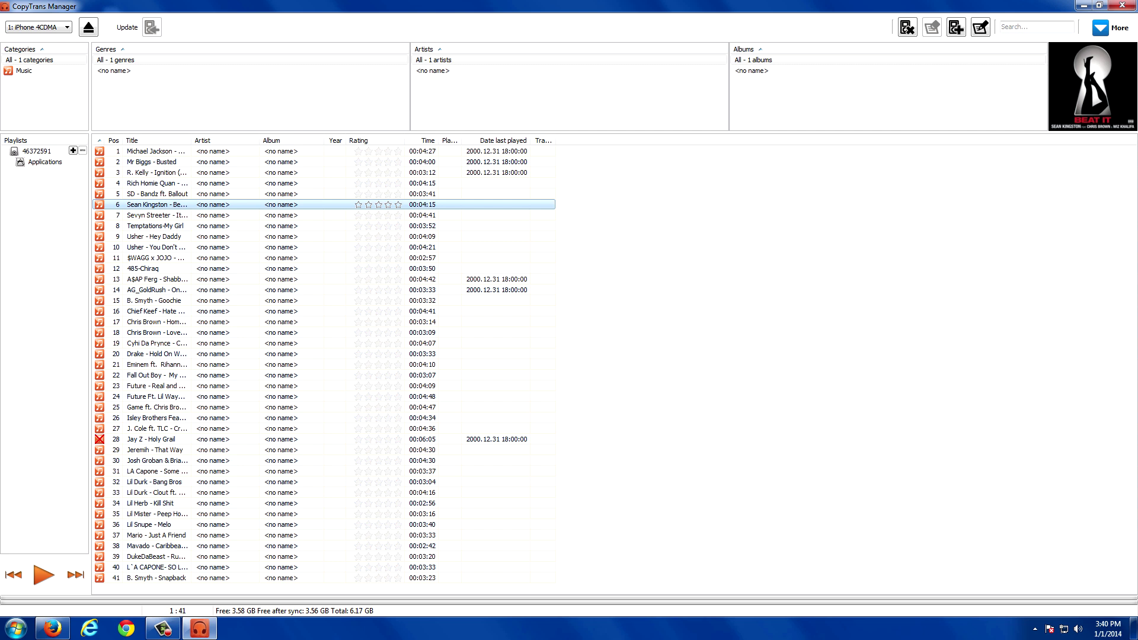
click(156, 353)
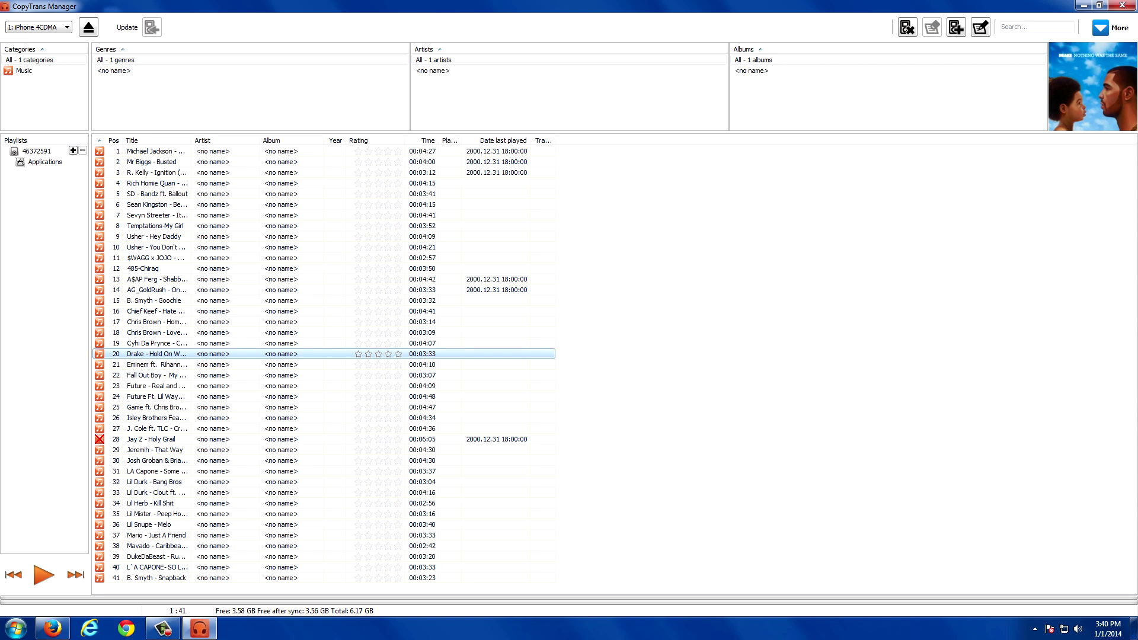
click(1084, 5)
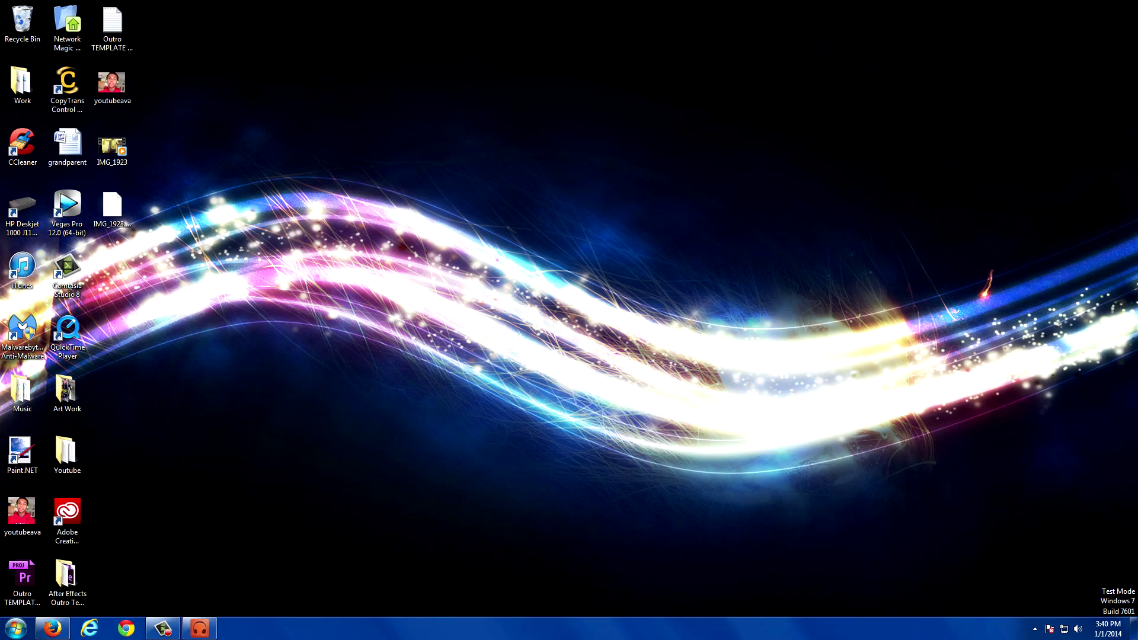
Step: Drag the DukeDaBeast MP3 from the Music folder onto CopyTrans Manager's track list
double_click(22, 391)
click(368, 256)
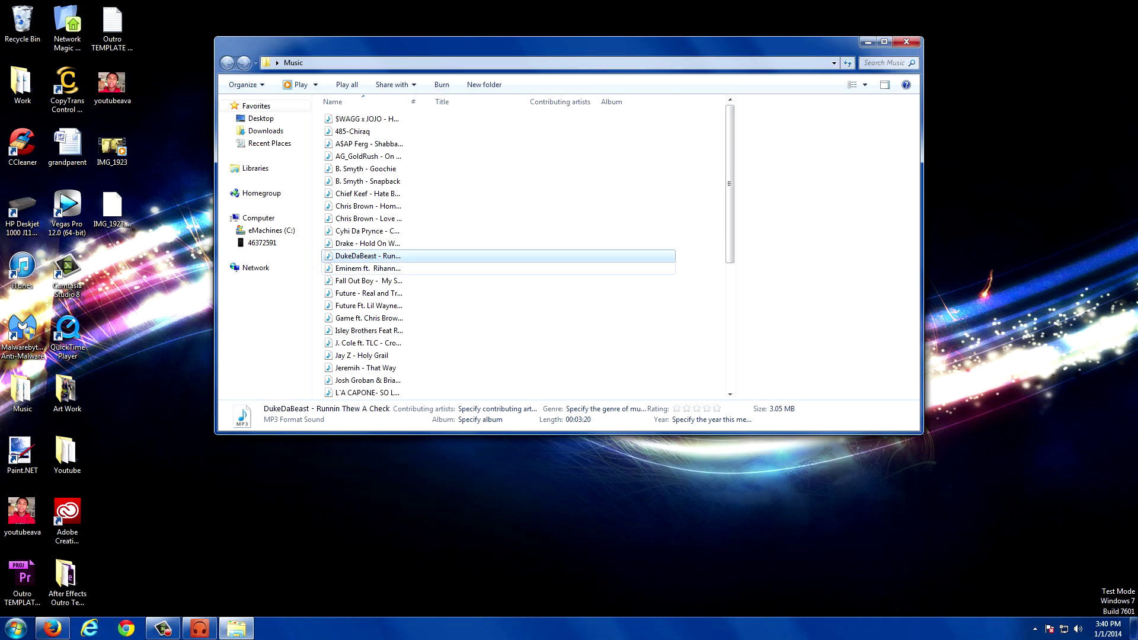
drag(367, 255, 195, 367)
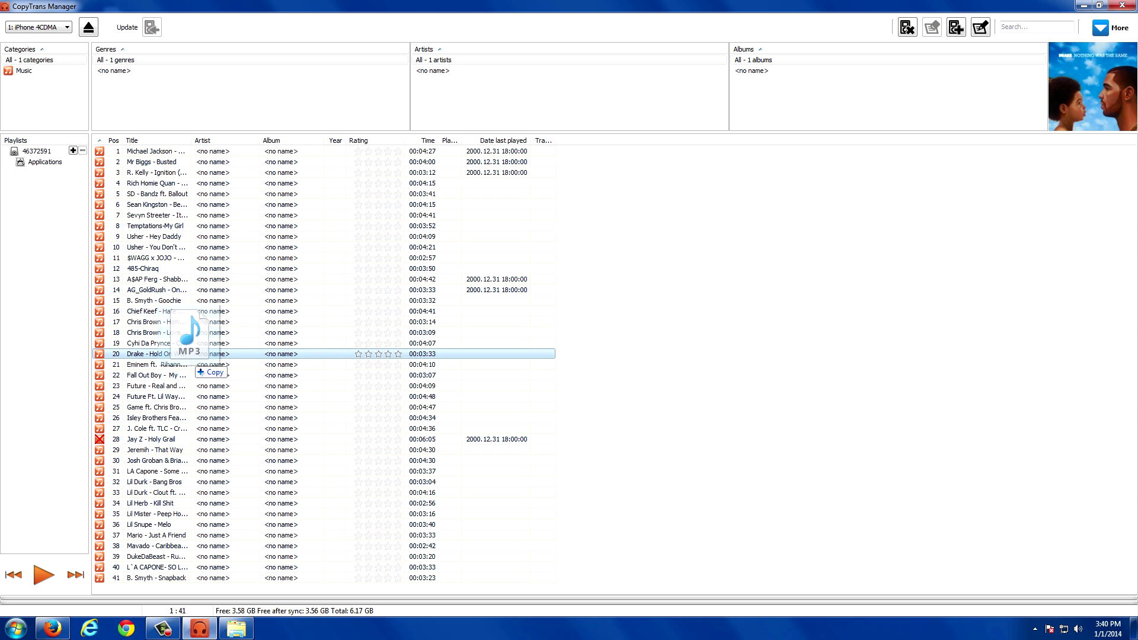
drag(195, 367, 314, 631)
drag(237, 631, 246, 630)
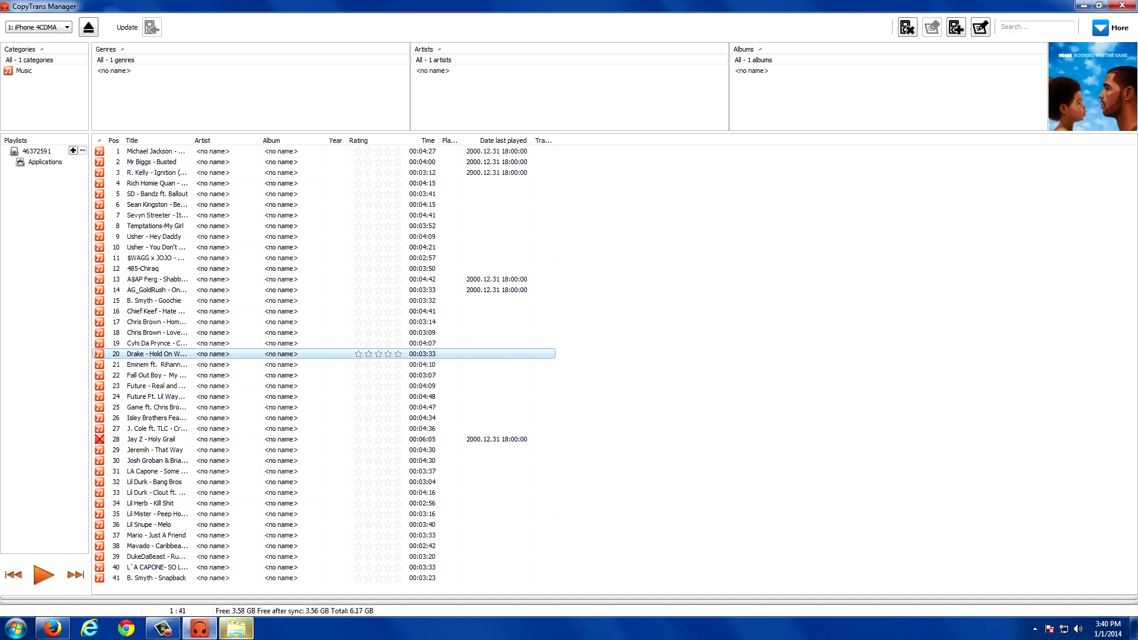
click(156, 247)
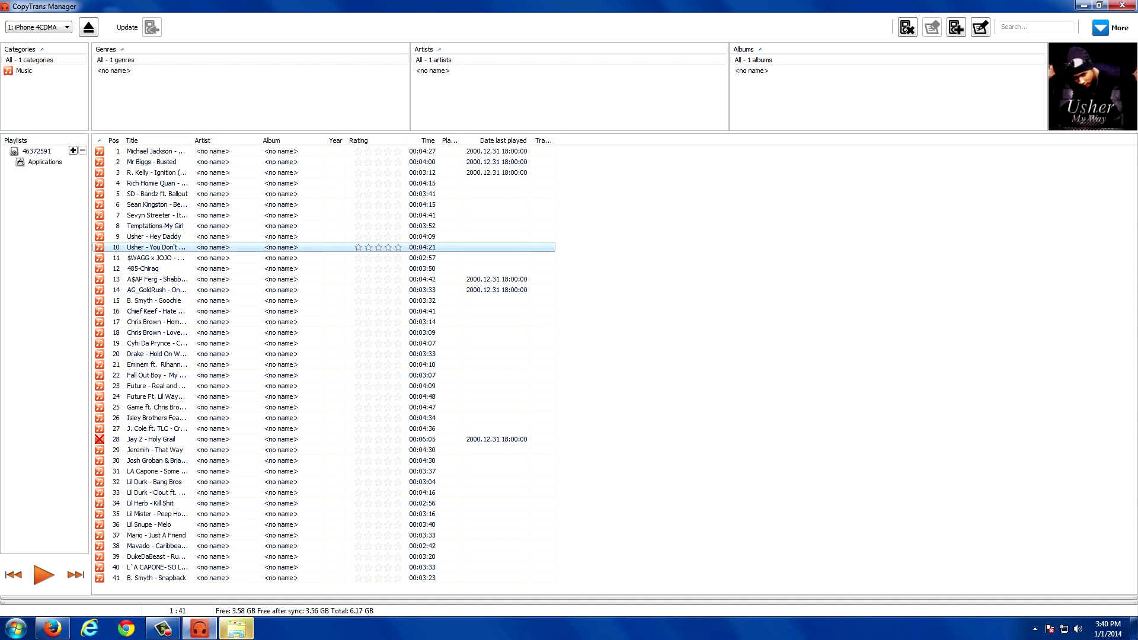
click(156, 343)
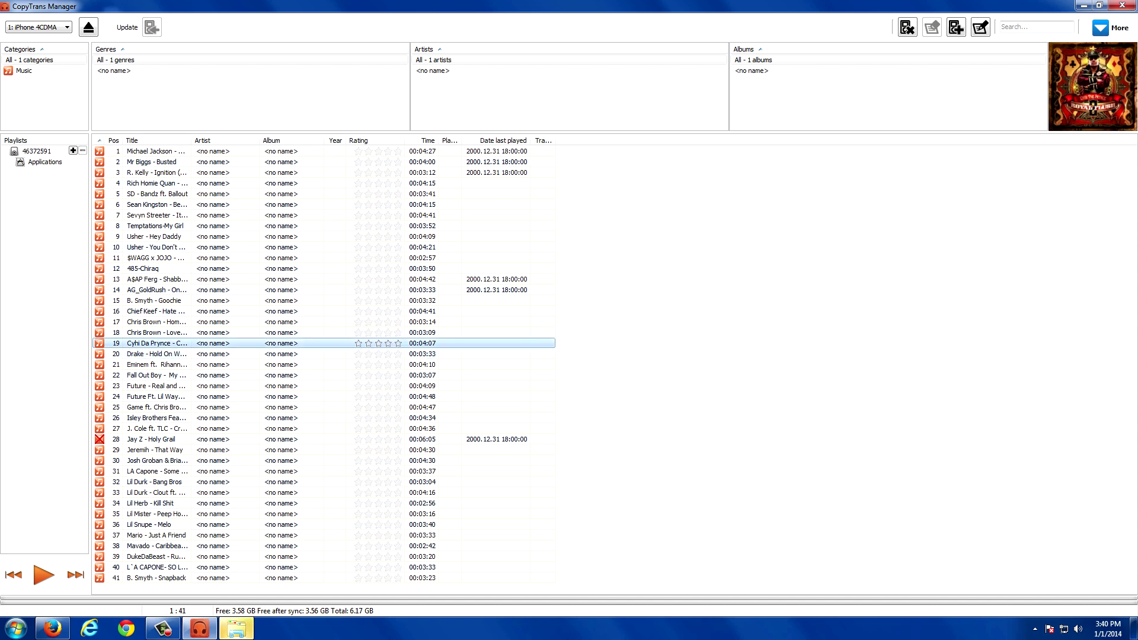
right_click(200, 290)
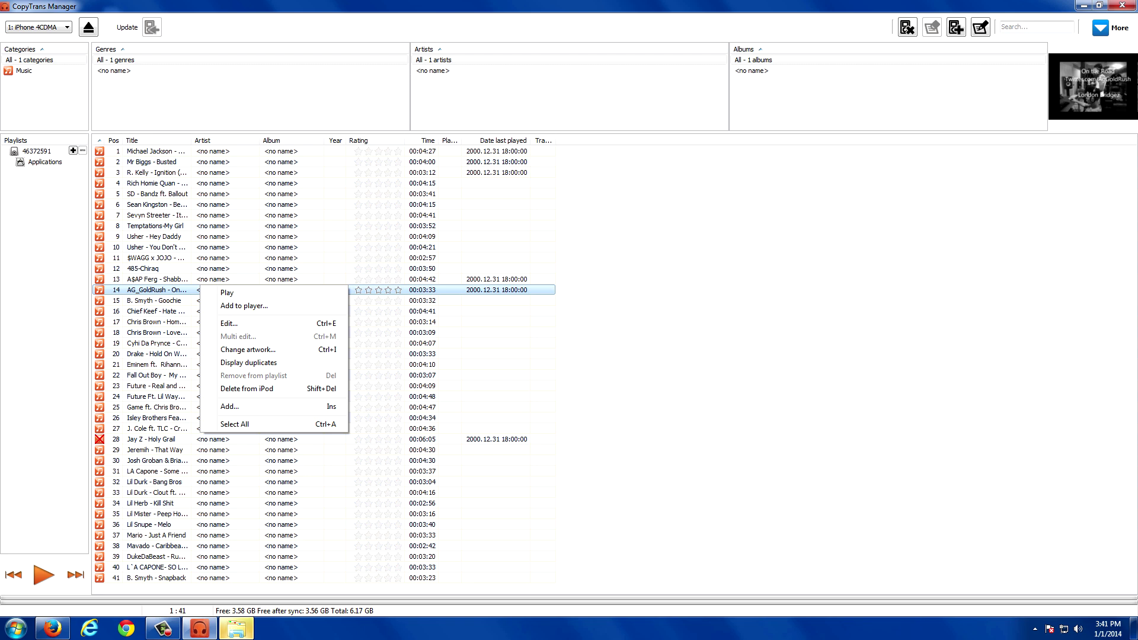
click(248, 349)
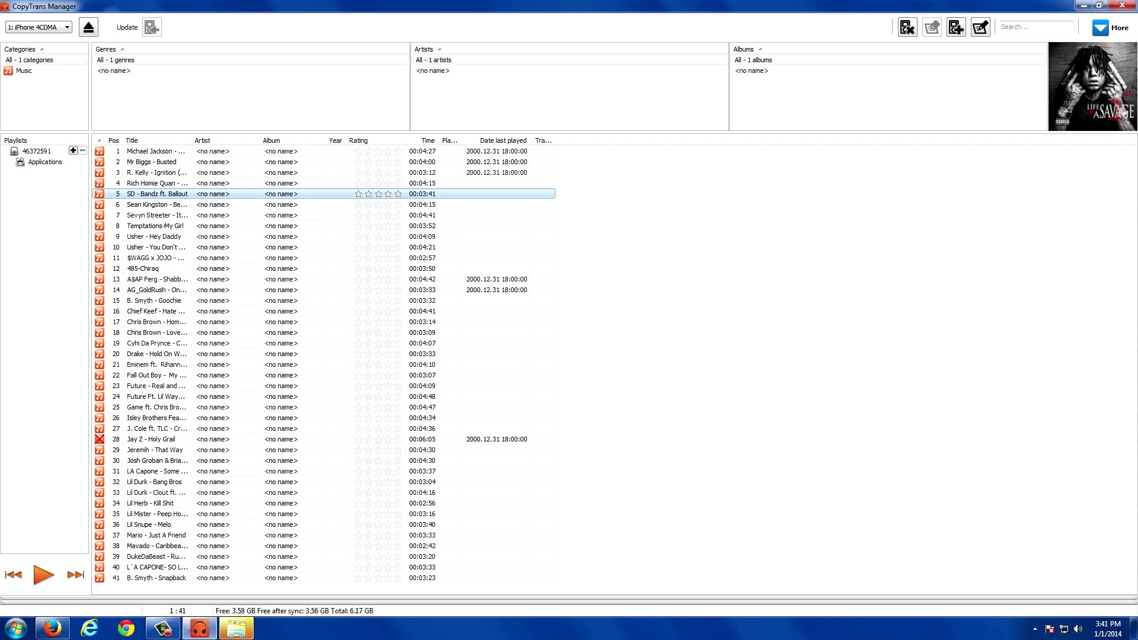
click(157, 247)
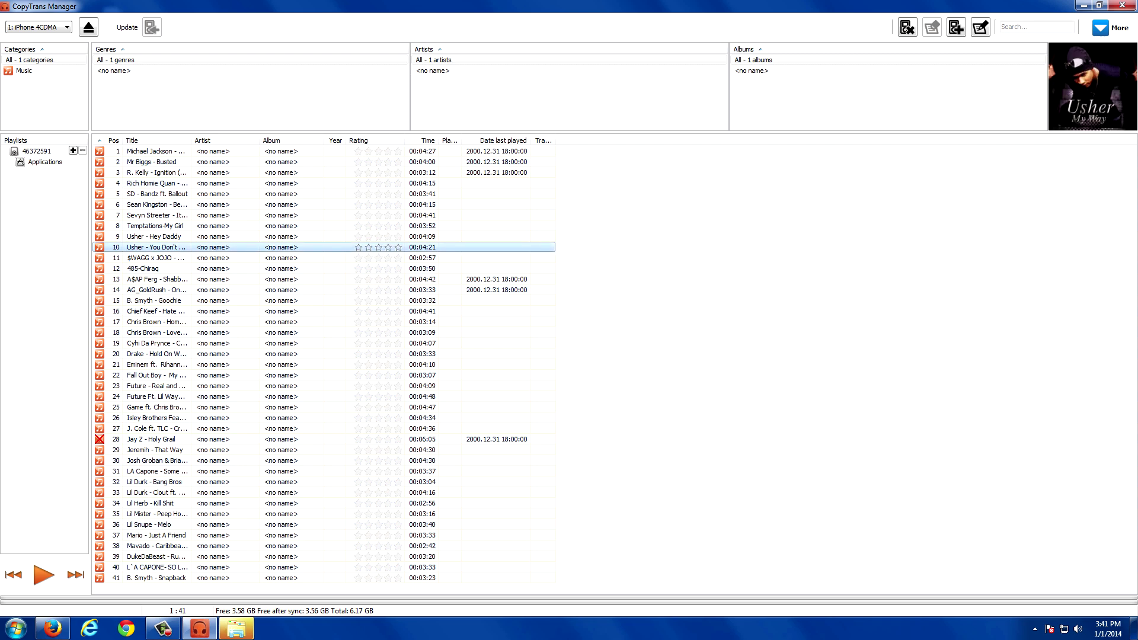